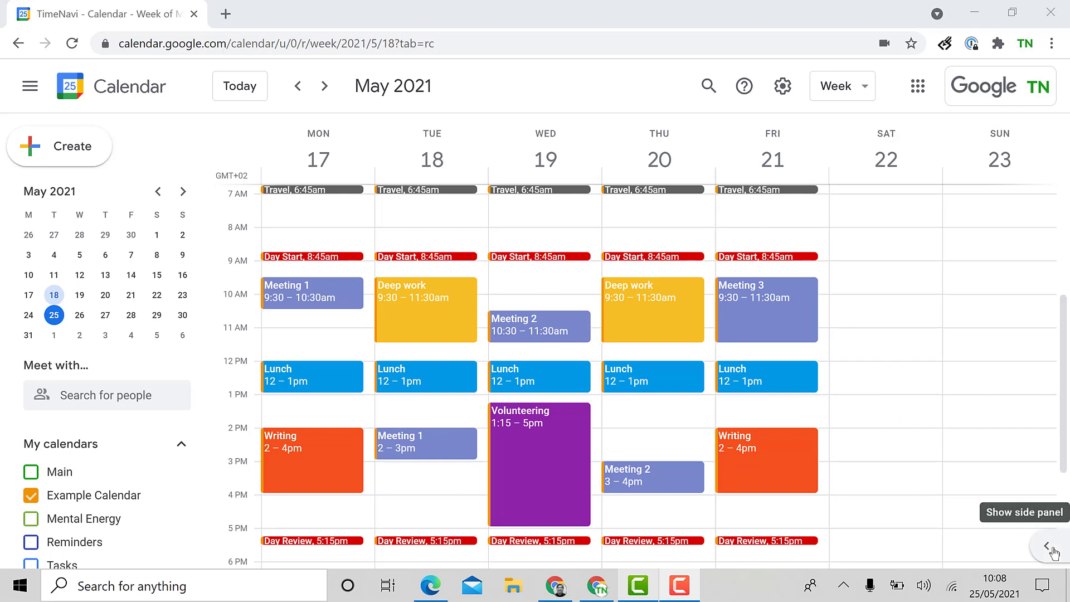
Step: Launch the TimeNavi add-on beside the calendar and choose Self-Employed as the job role
click(1048, 547)
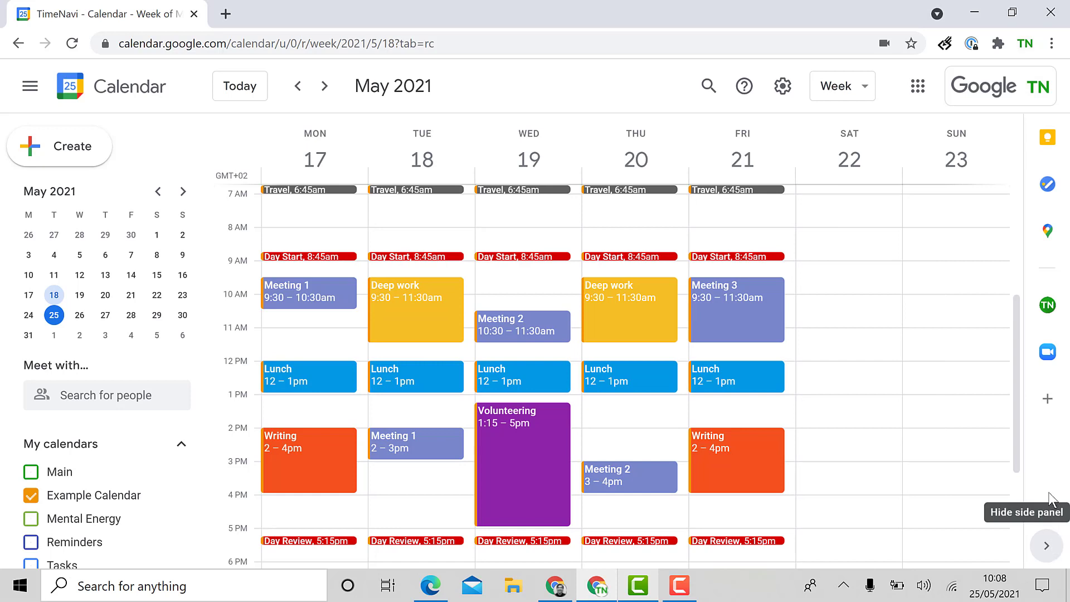
click(1051, 314)
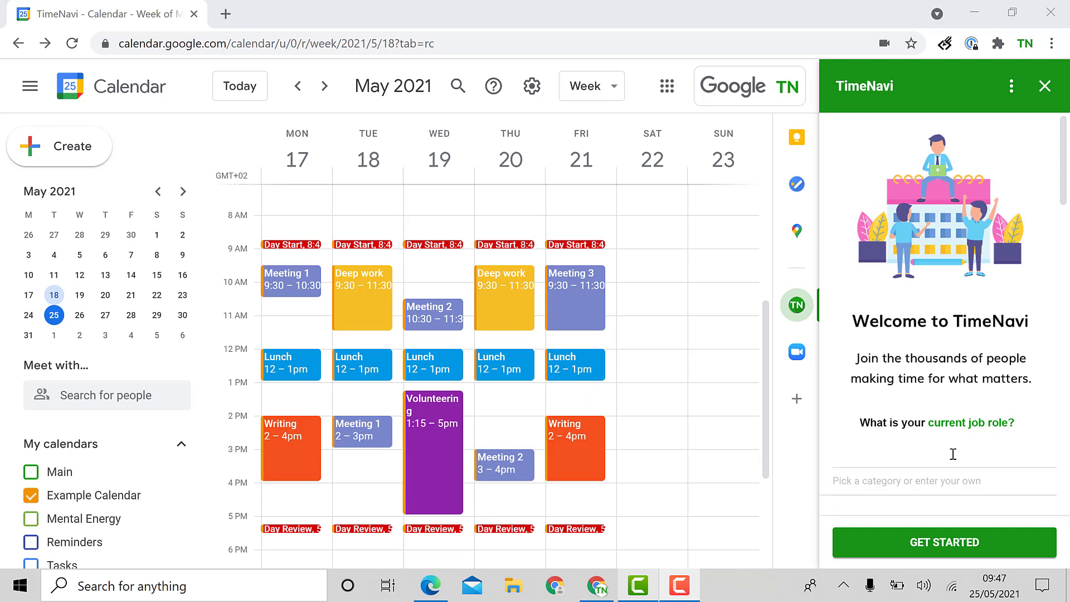
click(948, 481)
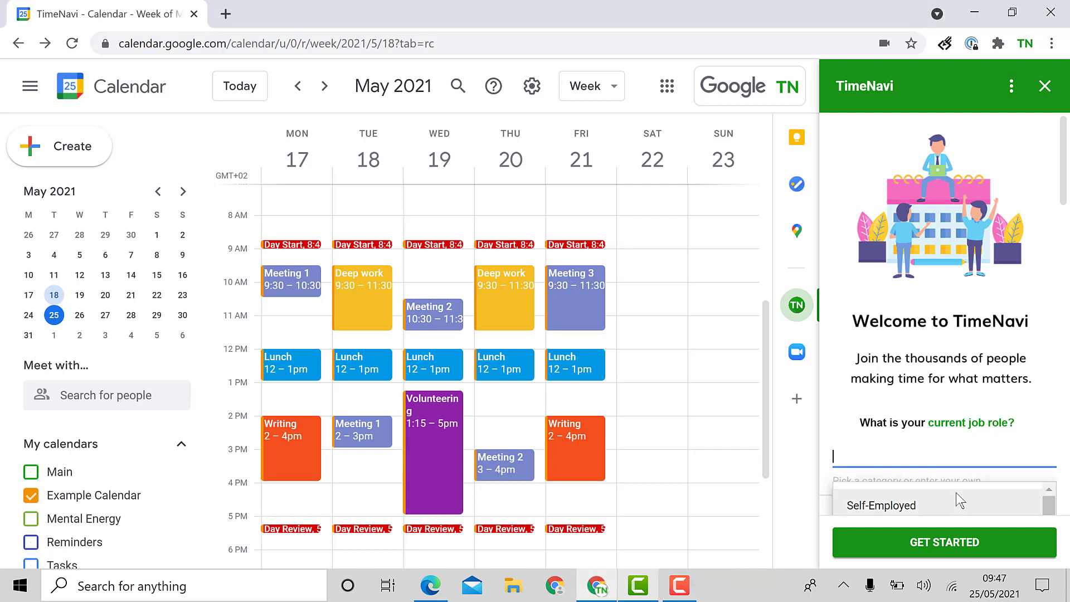
scroll(955, 493, up, 3)
scroll(969, 395, down, 2)
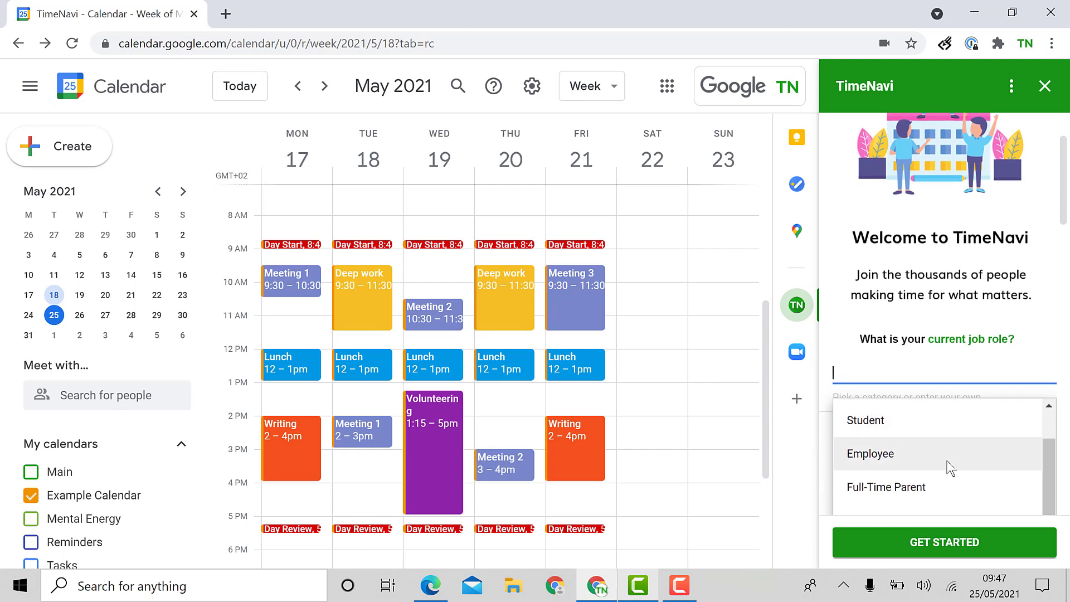
scroll(951, 454, down, 2)
scroll(957, 406, up, 1)
scroll(942, 342, up, 1)
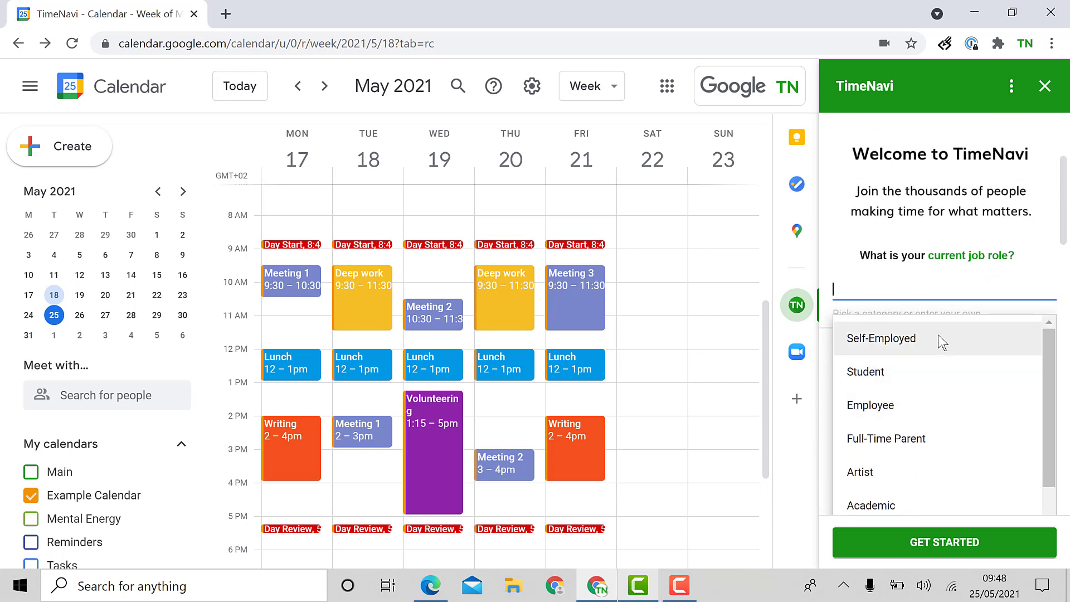
click(942, 342)
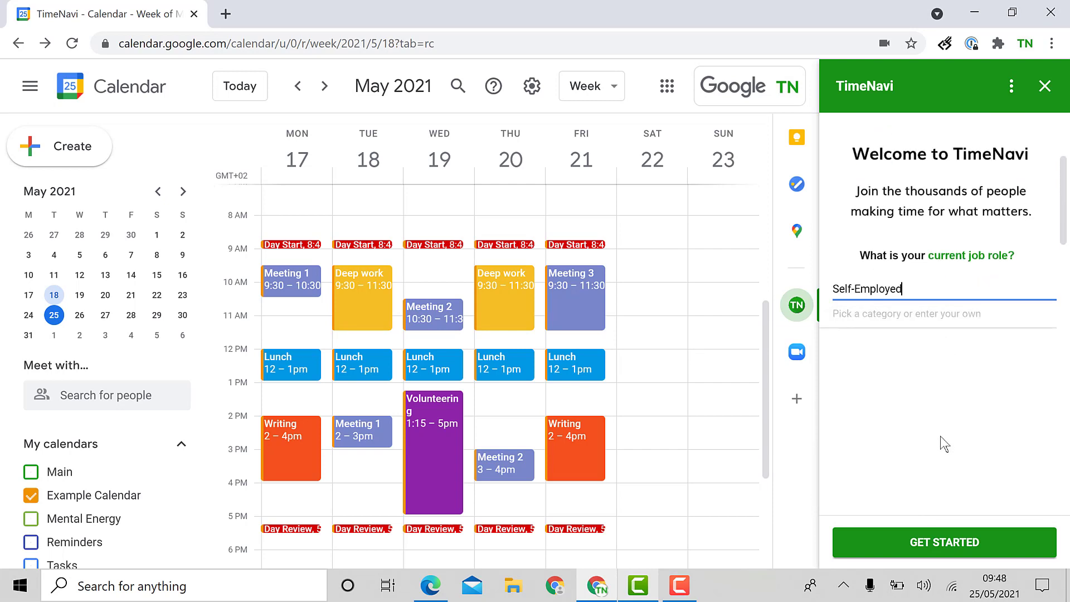
Step: Get started with TimeNavi using the Self-Employed role
click(938, 536)
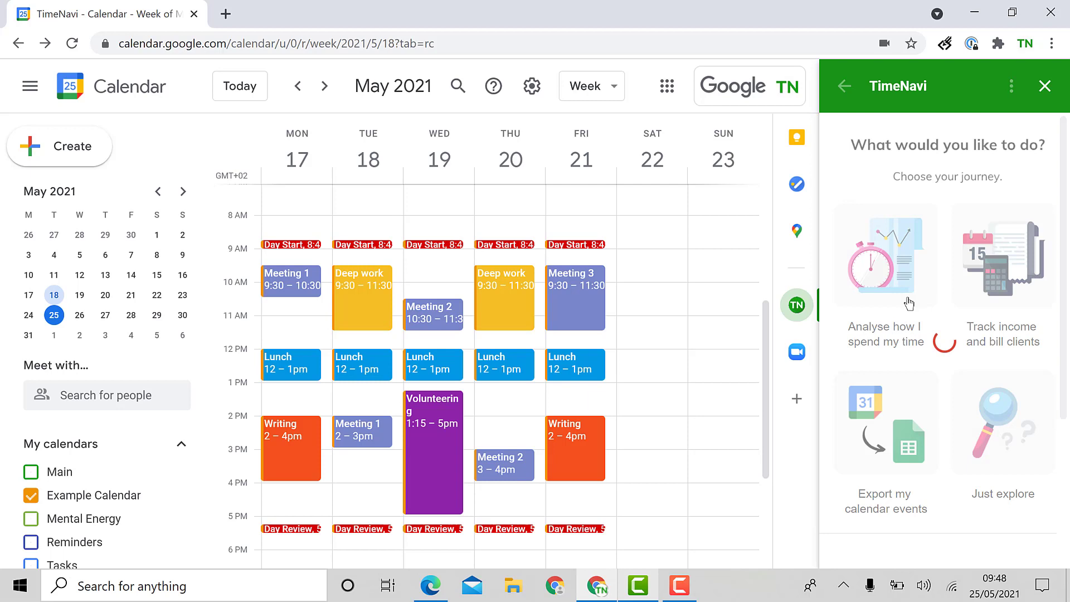
Step: Choose 'Analyse how I spend my time' and browse the categories' last-14-day hours
click(910, 304)
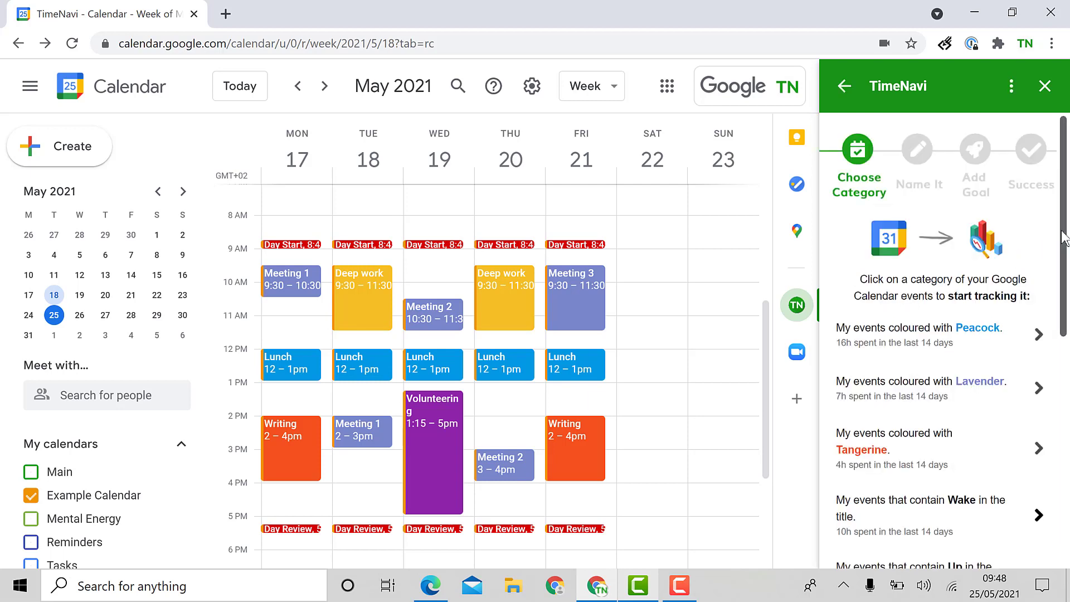
drag(1064, 237, 1069, 271)
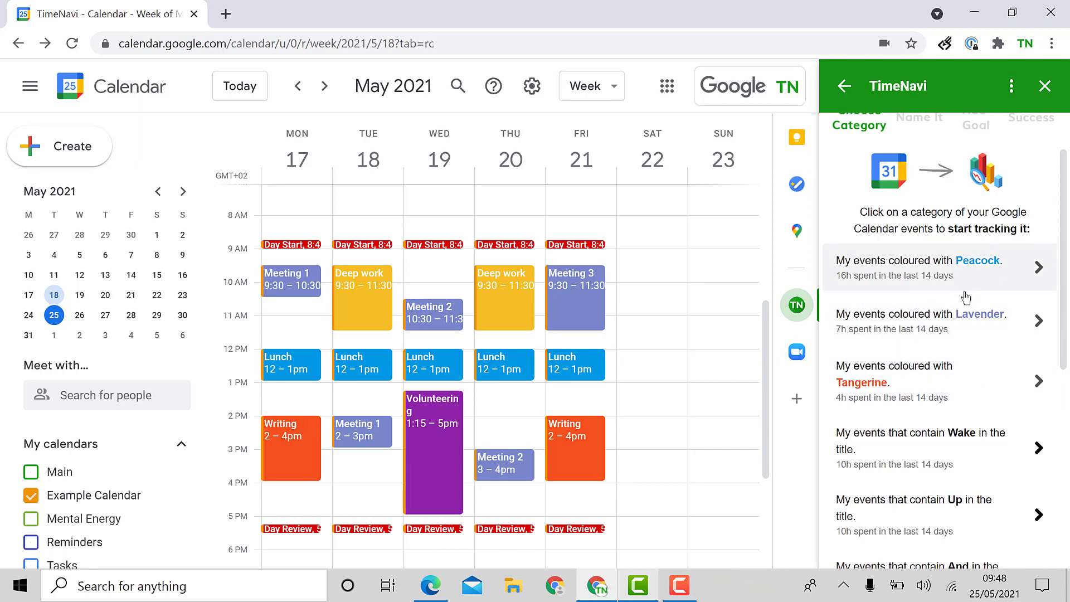
scroll(948, 412, down, 3)
scroll(973, 370, up, 5)
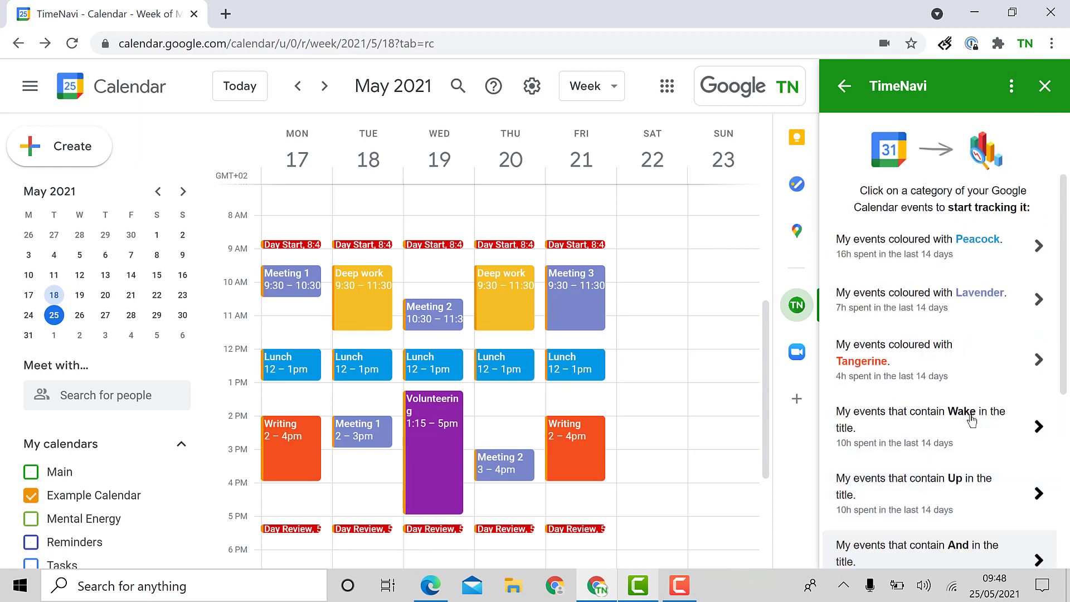
scroll(973, 368, down, 3)
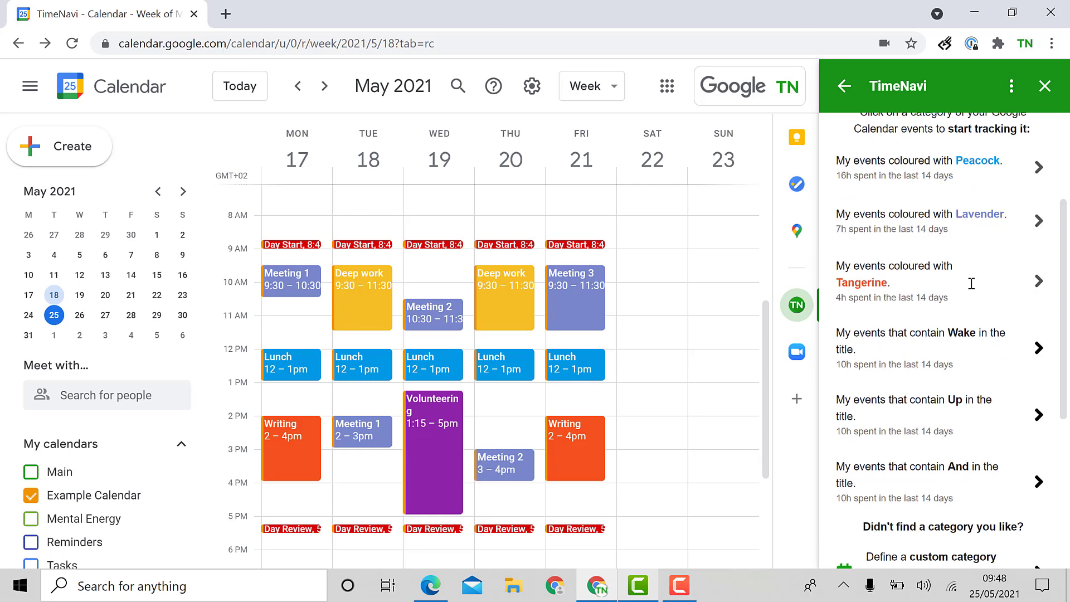
Step: Create a Meetings activity from the Lavender-coloured events
click(977, 239)
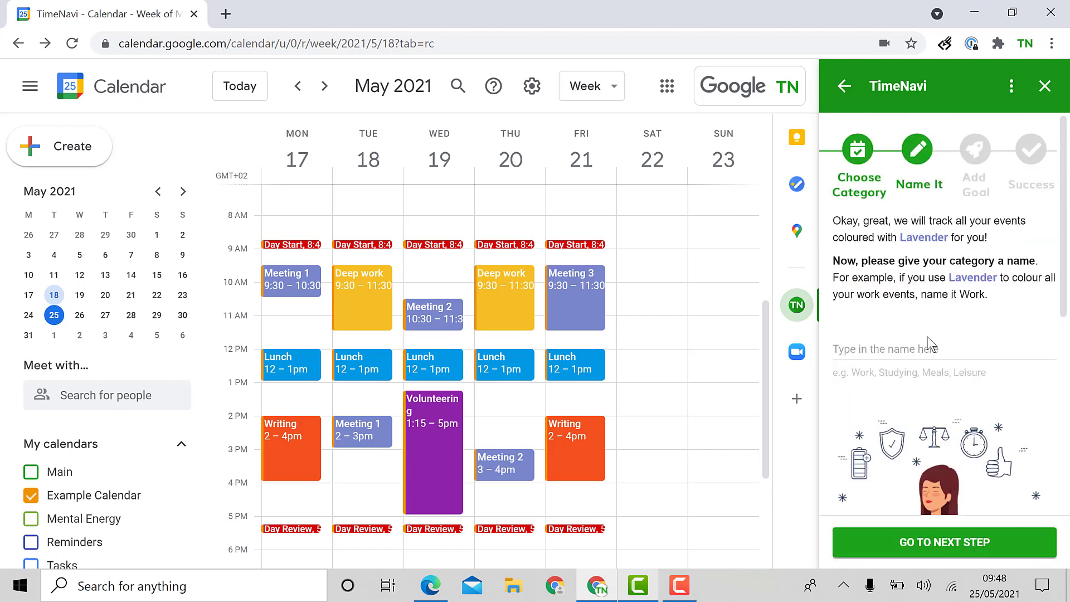
click(931, 342)
text(Meetings)
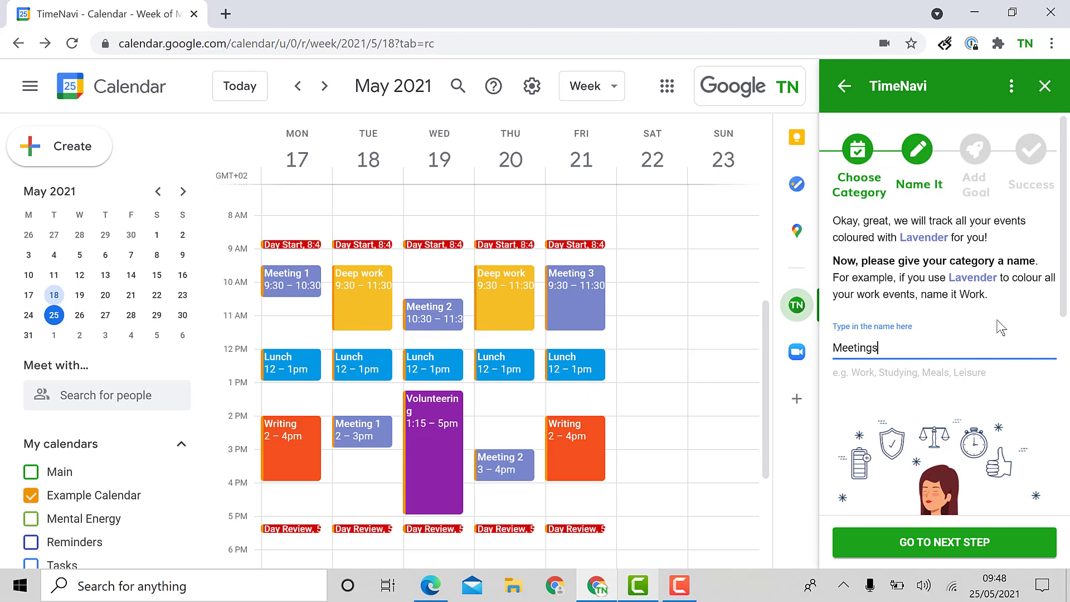
Step: Give Meetings a weekly goal of at most 8 hours and save it
click(973, 546)
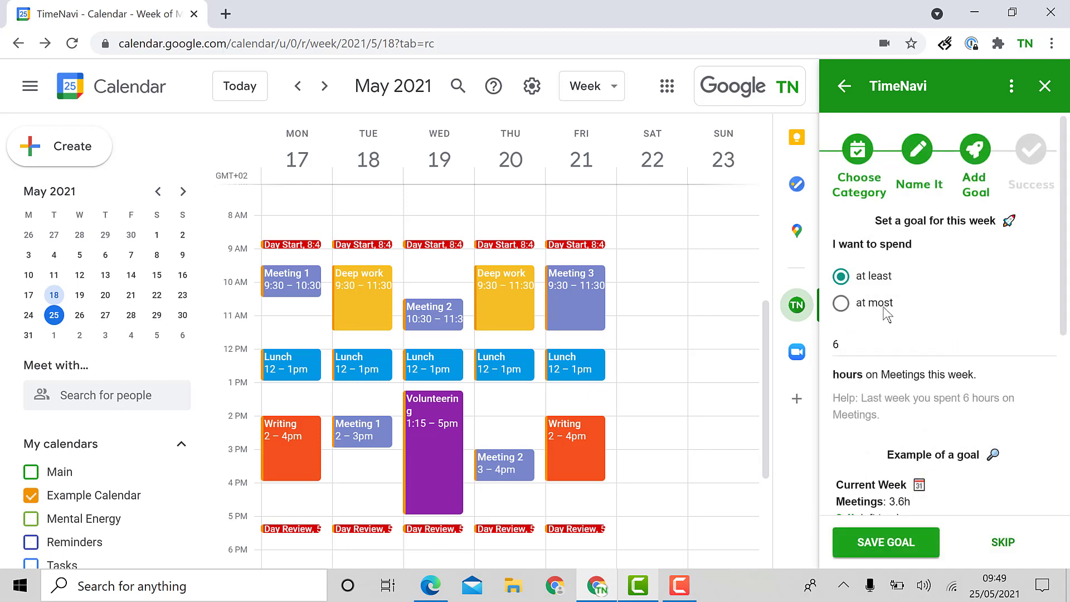
click(883, 307)
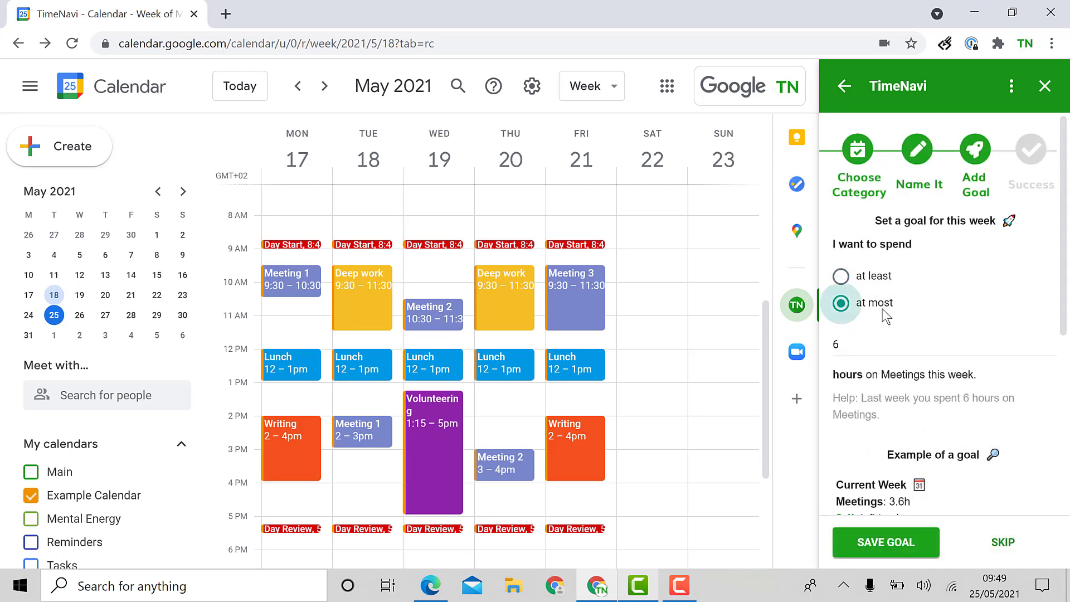
click(871, 346)
key(BackSpace)
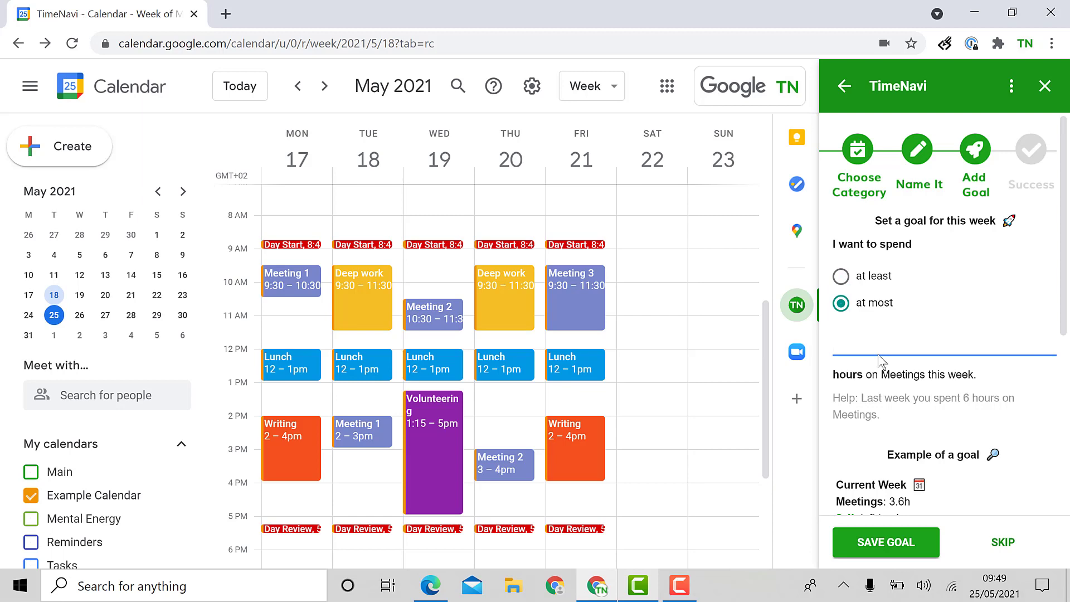
text(8)
scroll(907, 355, down, 5)
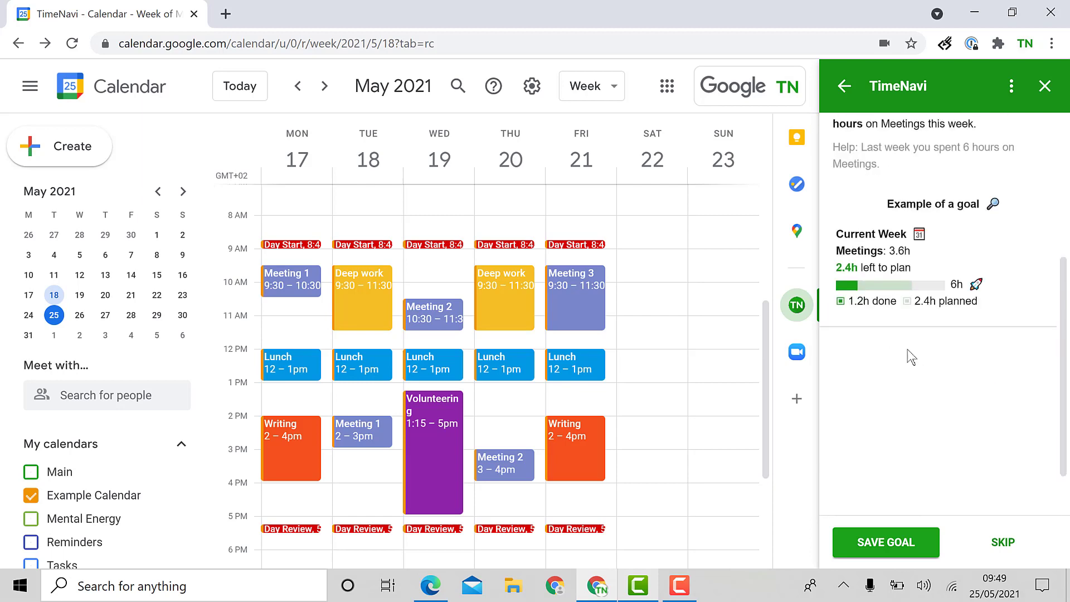
scroll(923, 344, up, 2)
click(927, 554)
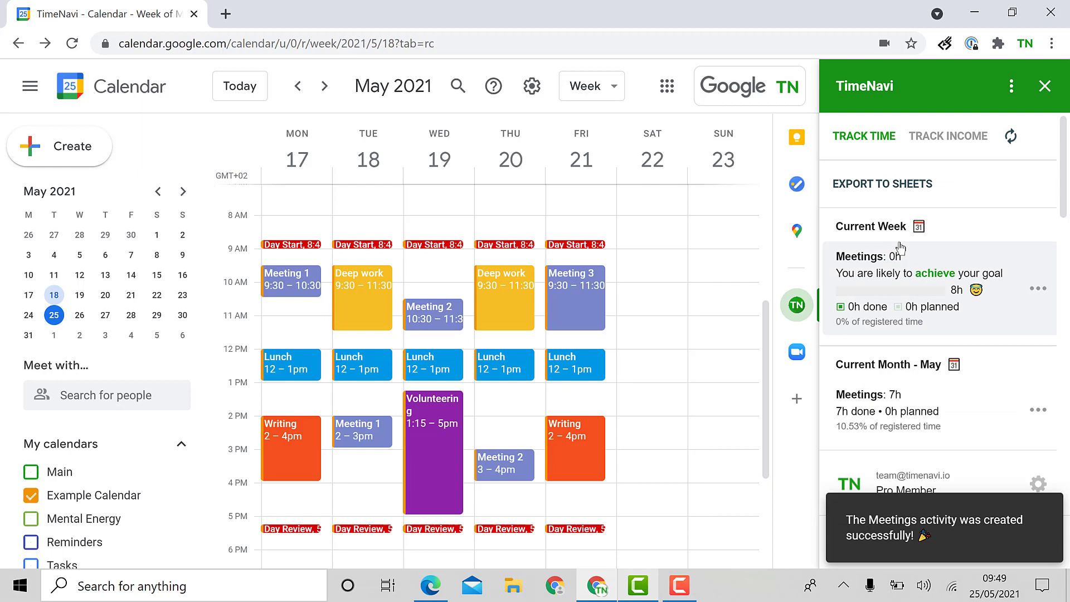
Step: Add a Last Week time frame from the time-frame templates
click(326, 87)
click(304, 93)
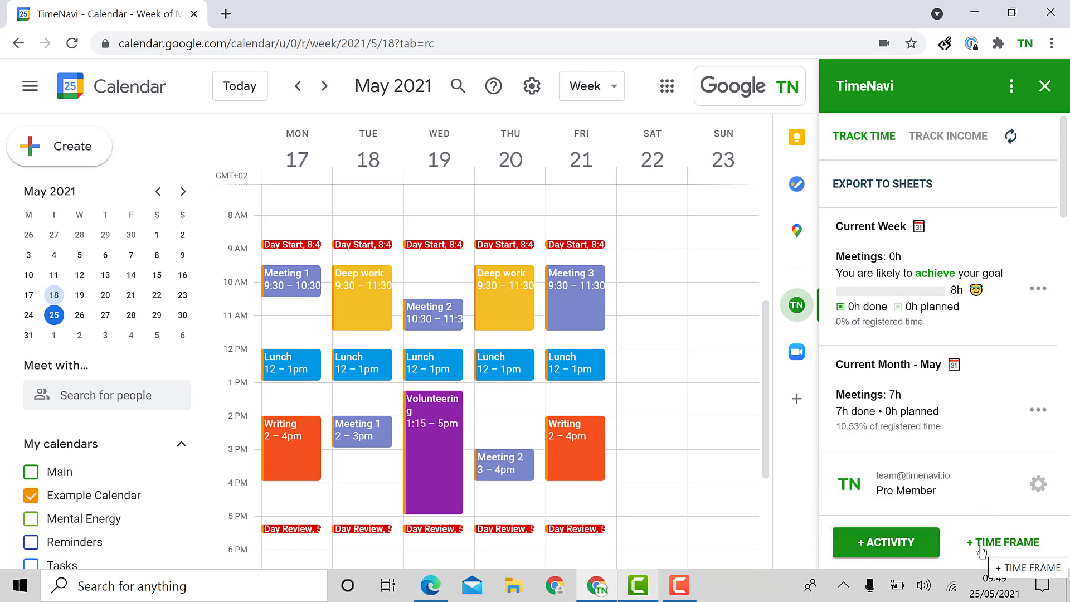
click(982, 547)
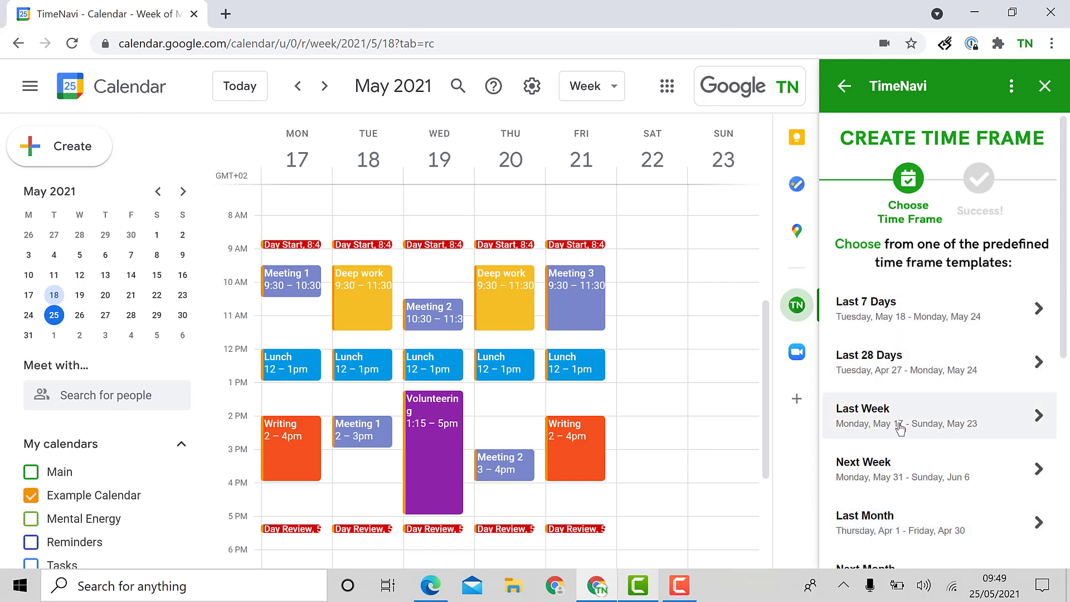
scroll(899, 429, down, 3)
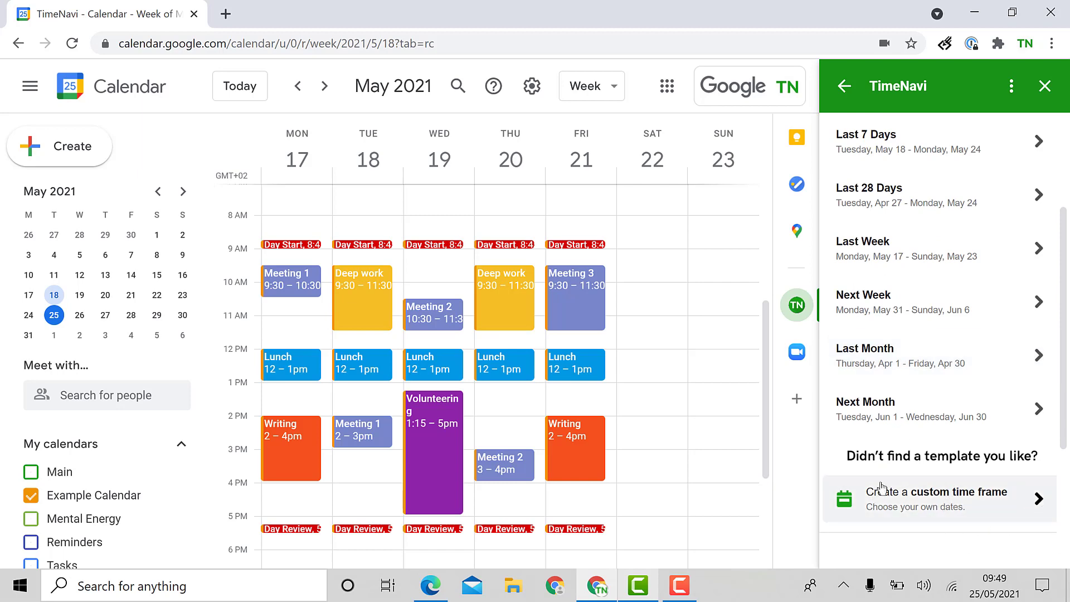
scroll(887, 453, up, 2)
scroll(886, 453, up, 2)
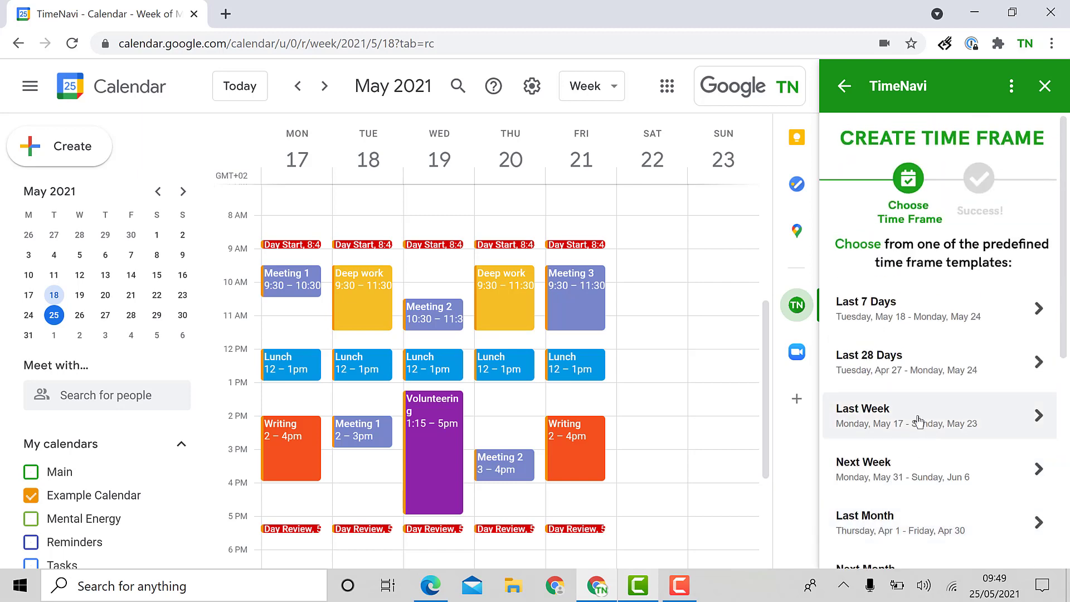
click(919, 422)
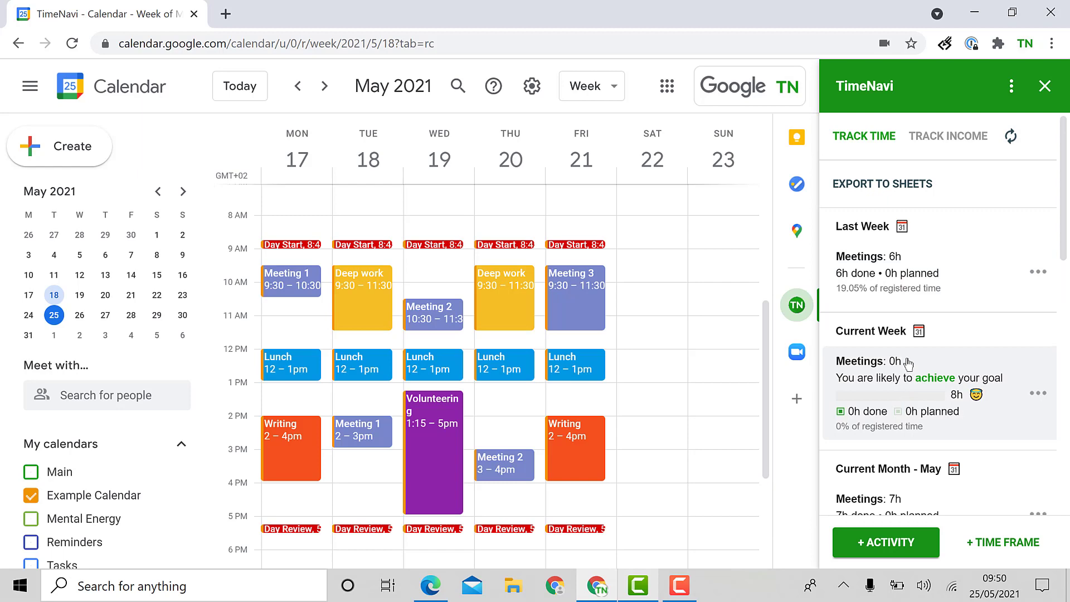
click(892, 287)
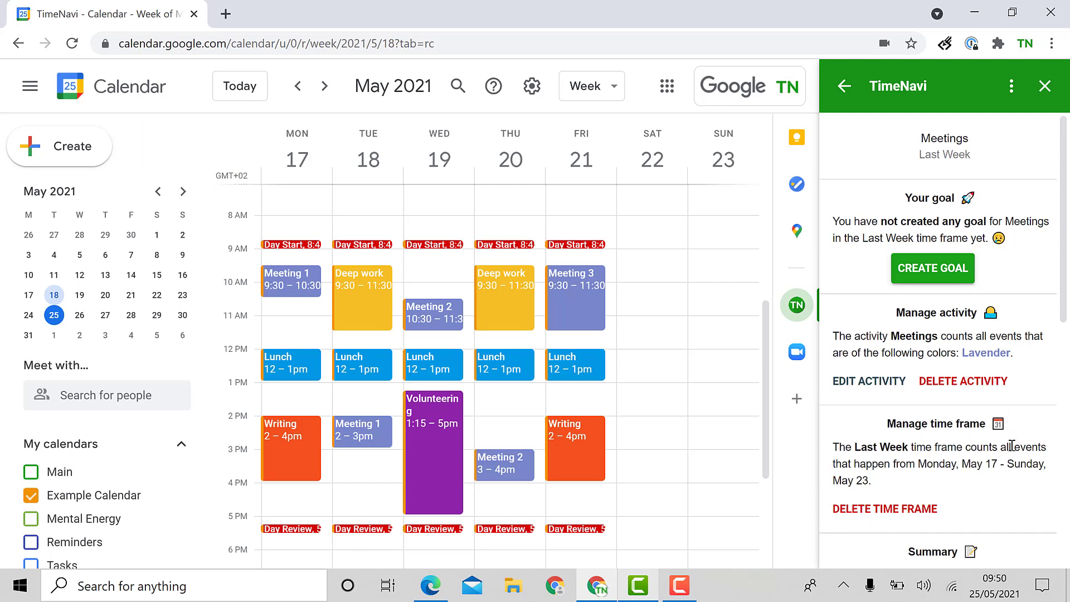
scroll(998, 441, down, 5)
scroll(991, 431, down, 3)
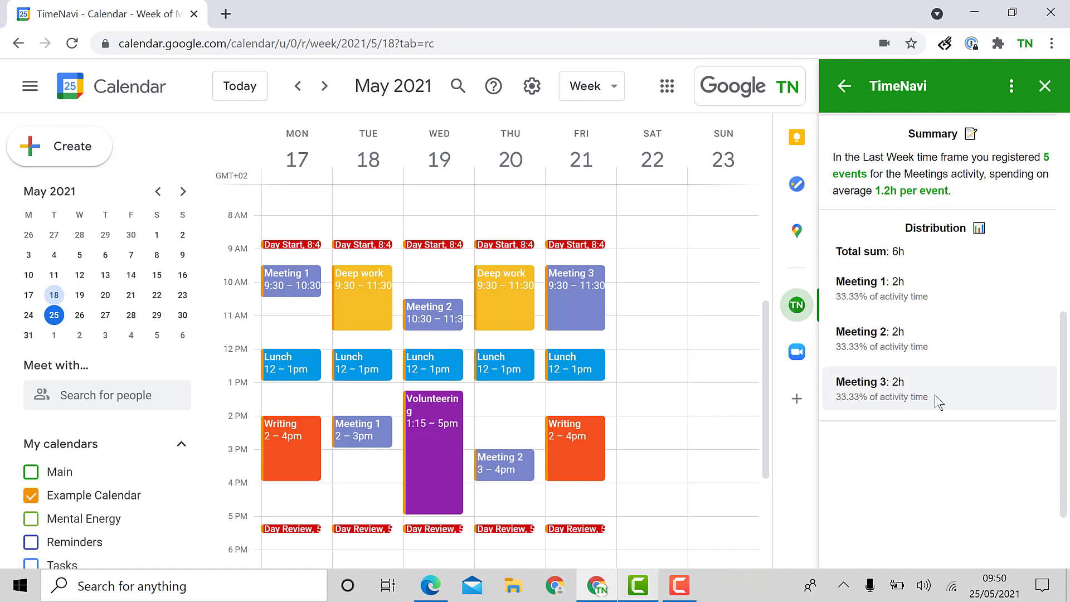
scroll(936, 402, up, 8)
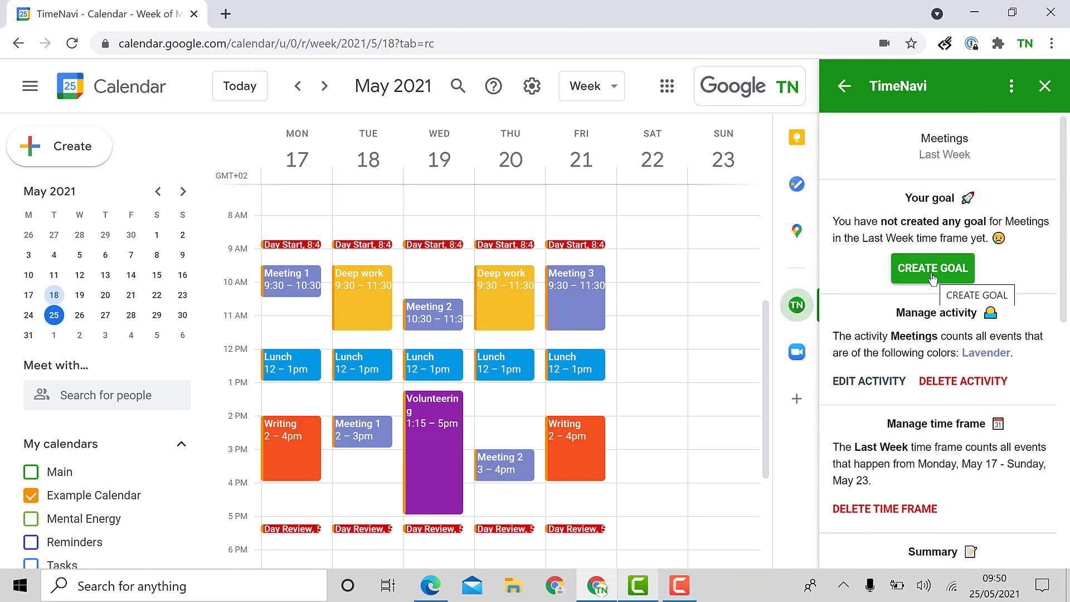
Step: Create an at-most 8-hour Meetings goal for Last Week, shown as achieved with 6h
click(932, 275)
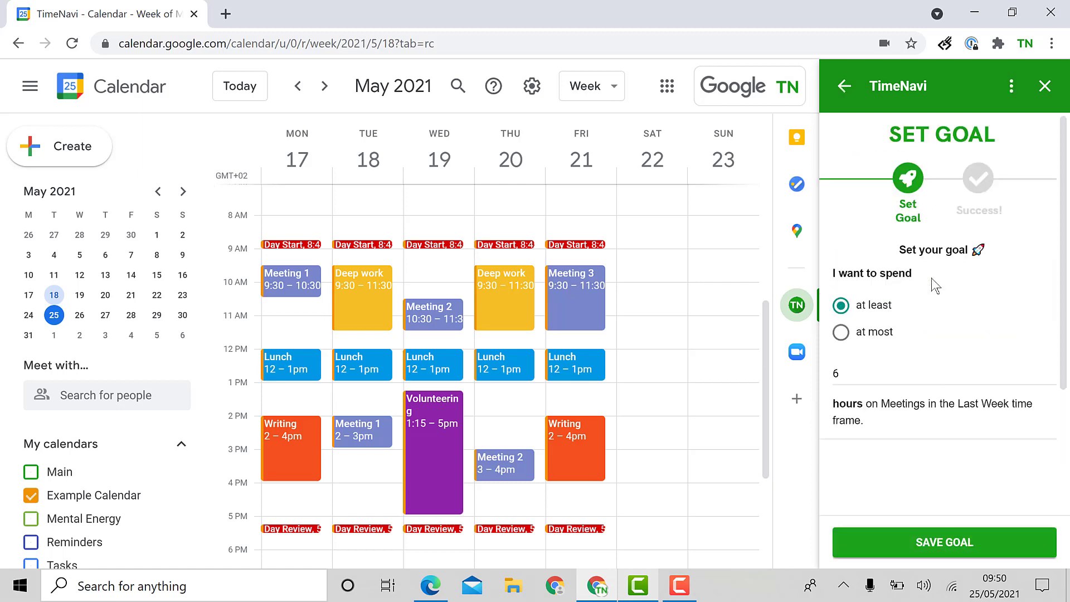
click(877, 332)
click(864, 366)
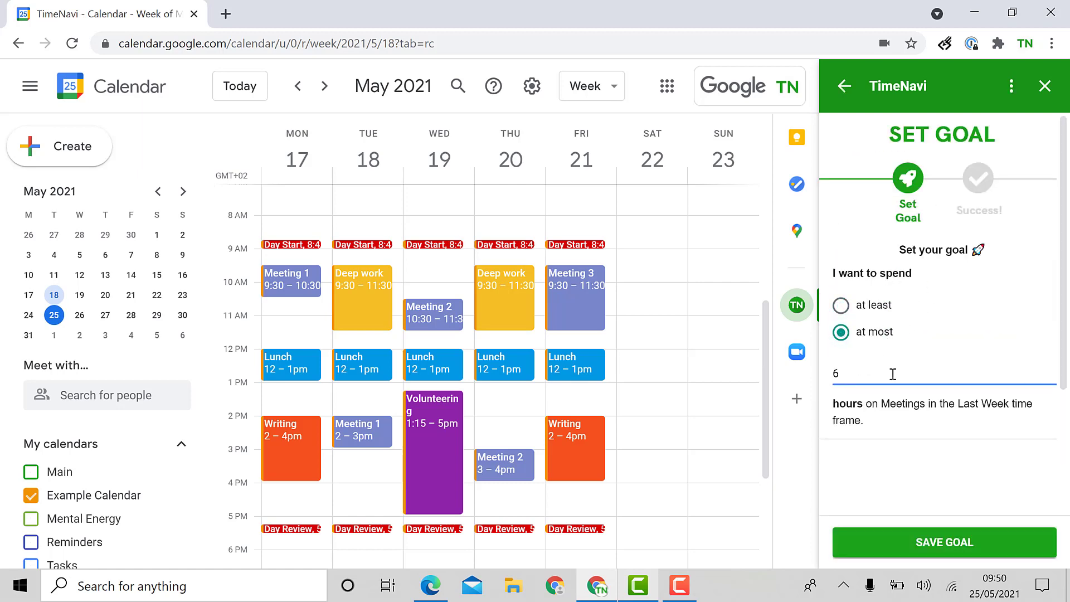
click(976, 545)
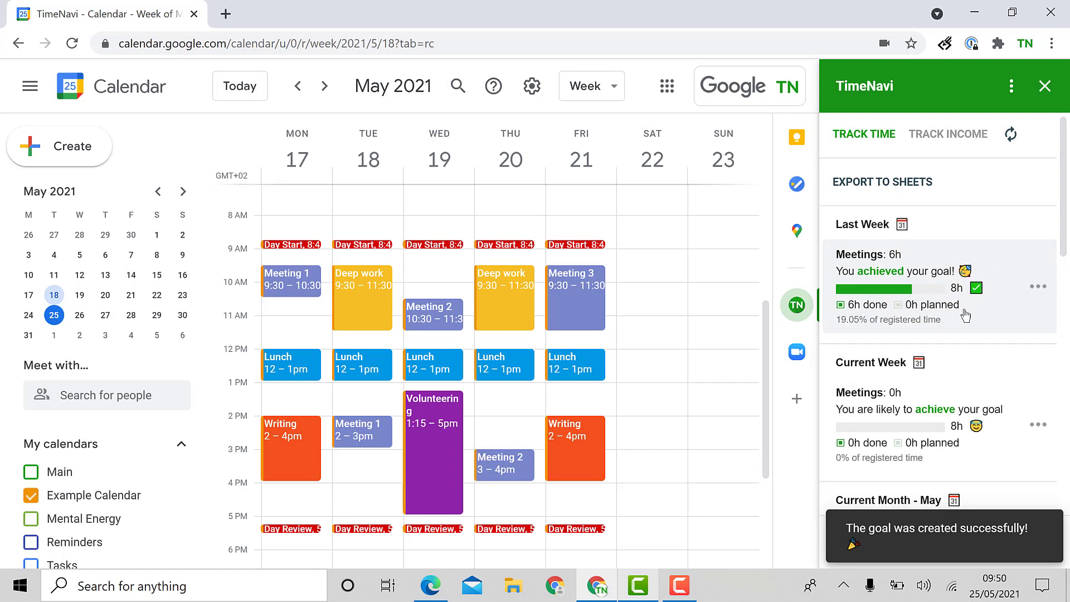
scroll(964, 335, down, 3)
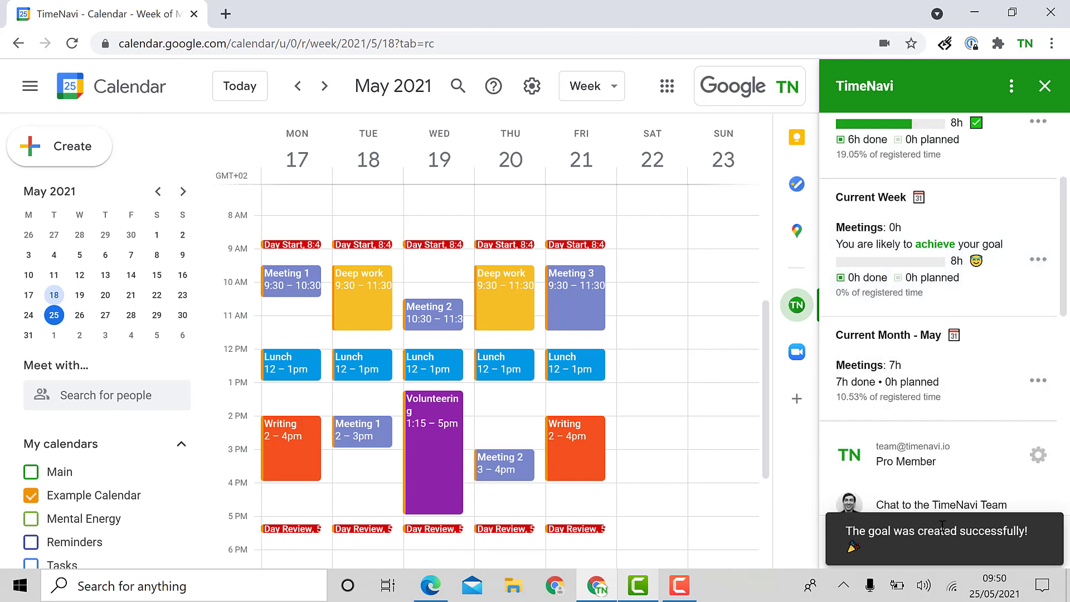
scroll(941, 446, up, 3)
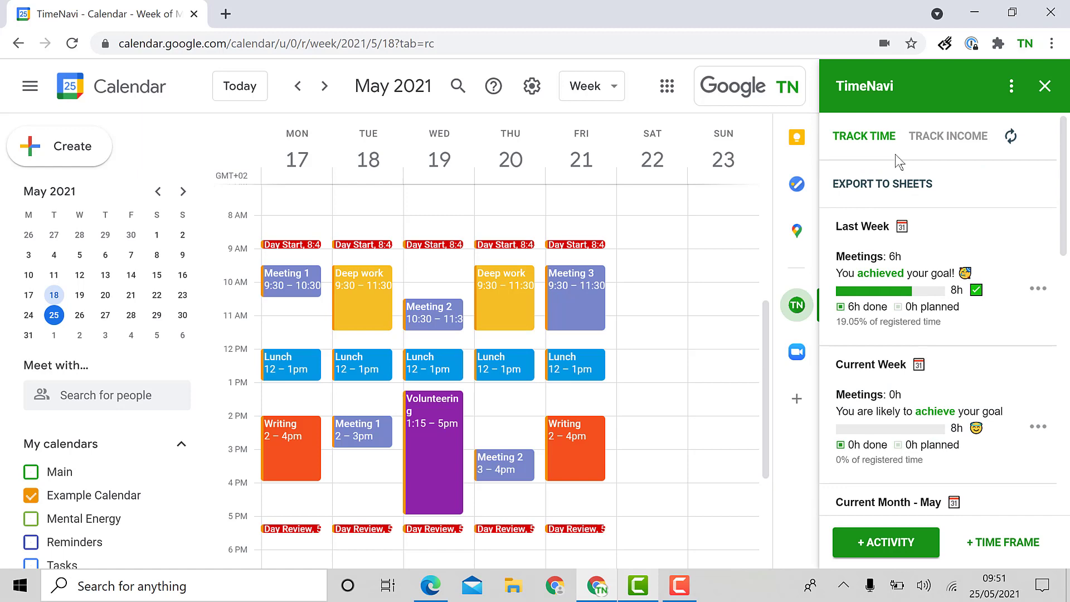
Step: In income tracking, value each Meetings hour at £7.50 and save the activity
click(929, 139)
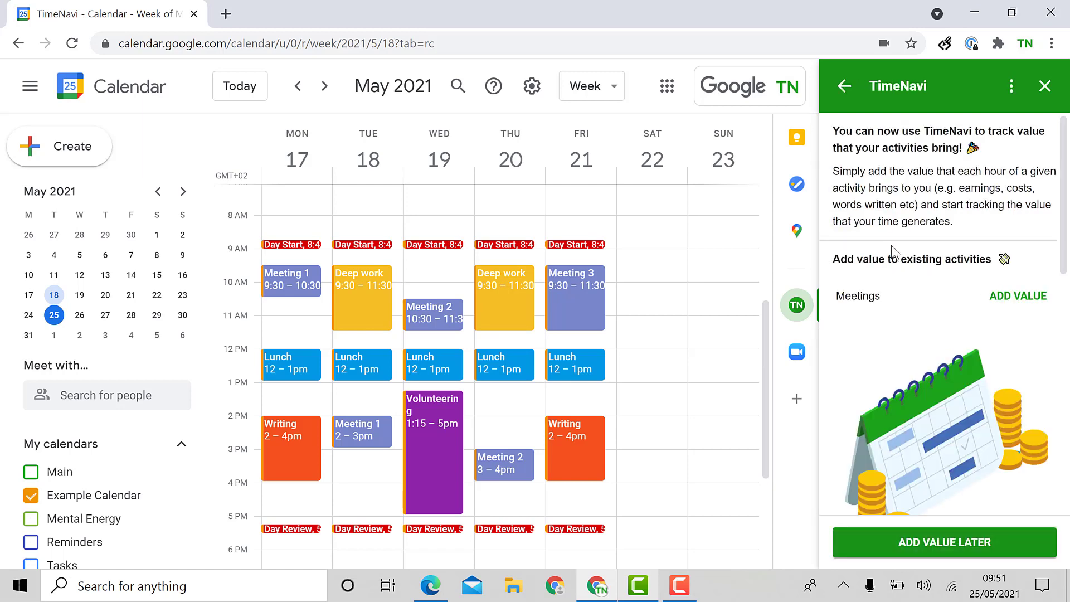
click(1008, 306)
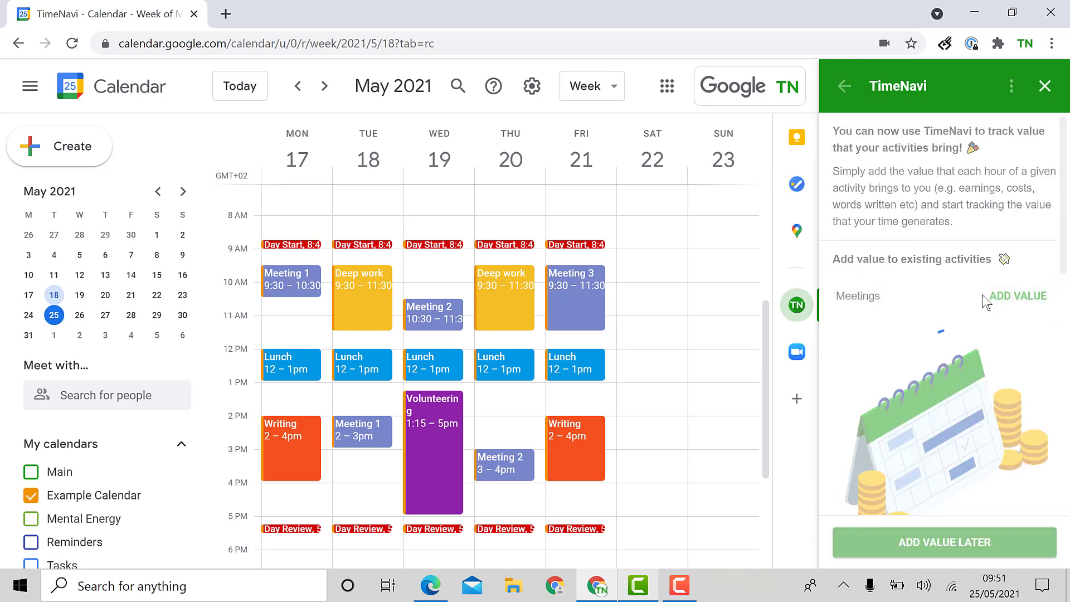
click(901, 198)
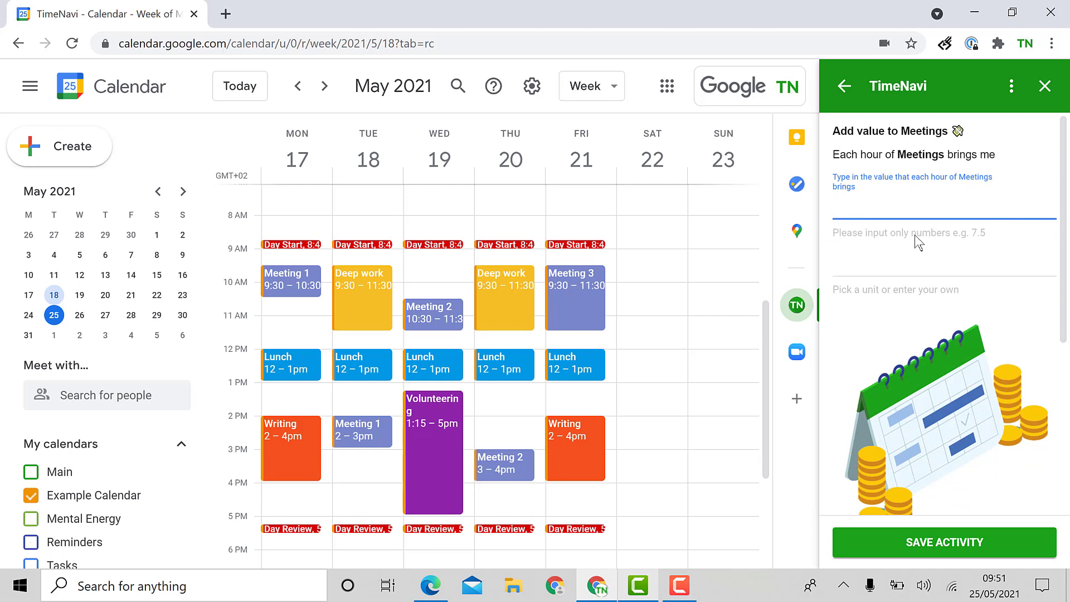
text(7.50)
click(948, 287)
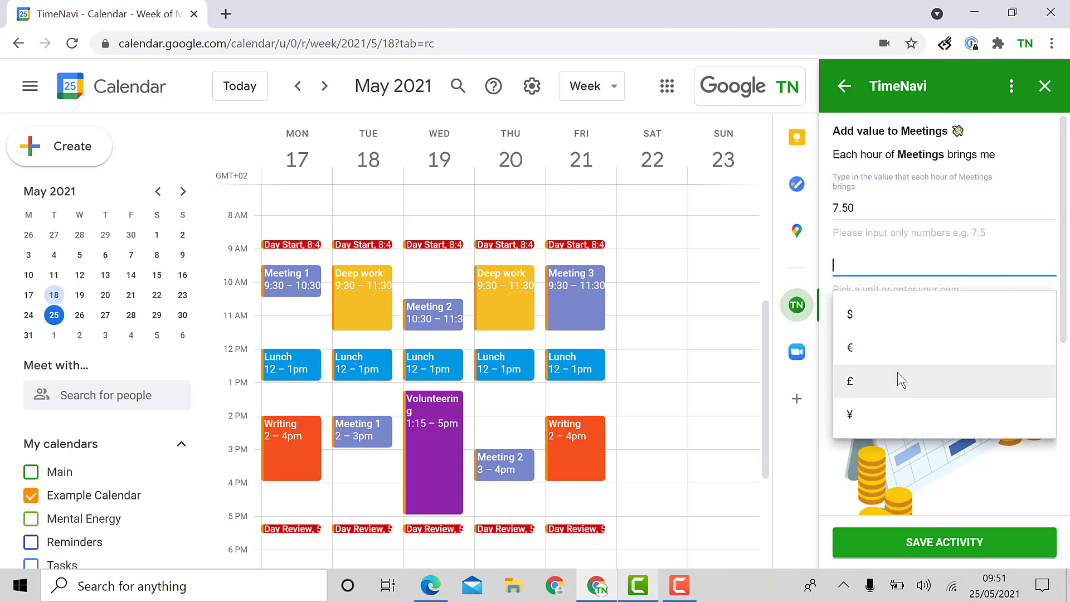
click(898, 379)
click(936, 545)
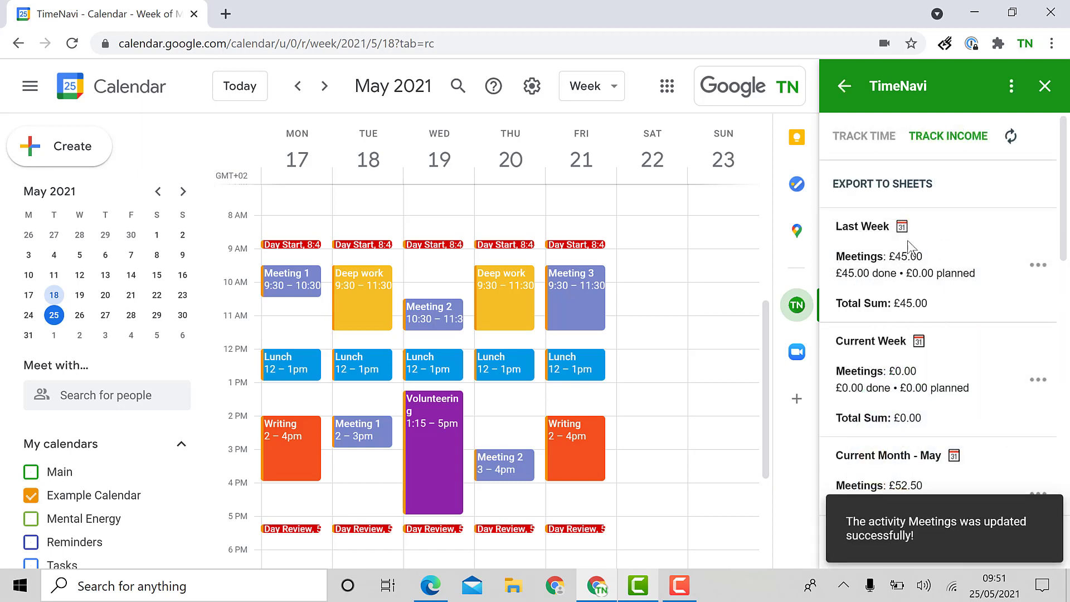
Step: Return to the time-tracking view showing Meetings' 6h against the 8h Last Week goal
triple_click(883, 305)
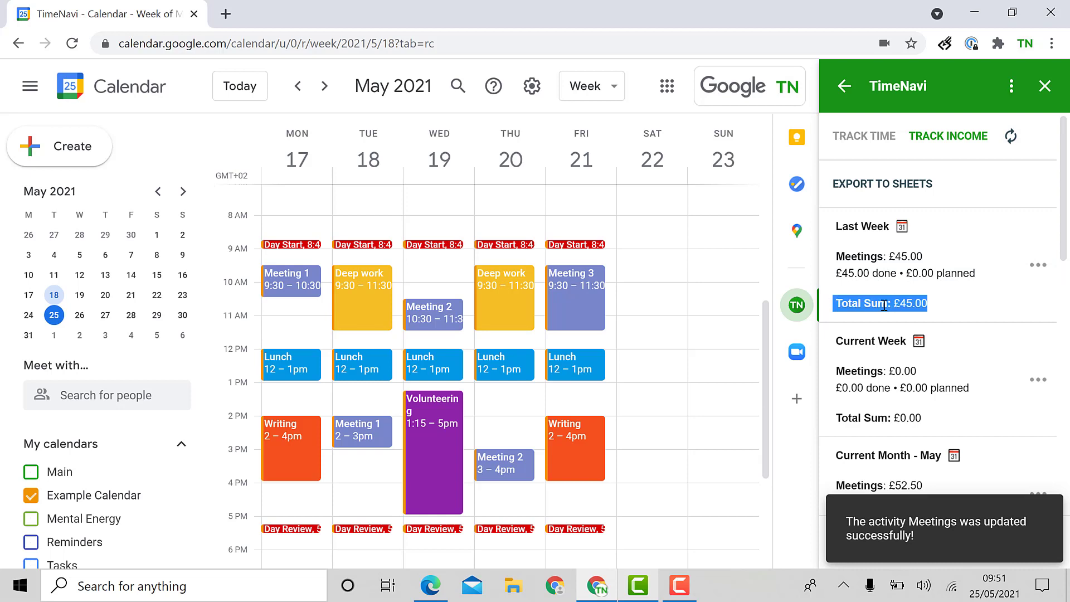
click(858, 138)
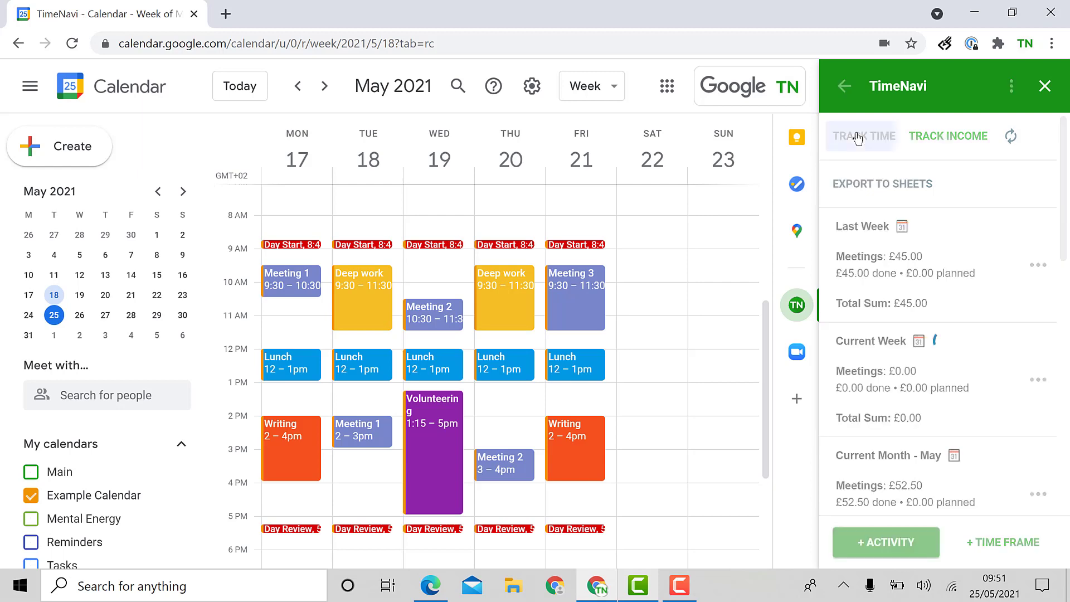
Step: Export the Last Week time frame to a new TimeNavi Analytics Spreadsheet in Google Sheets
click(894, 183)
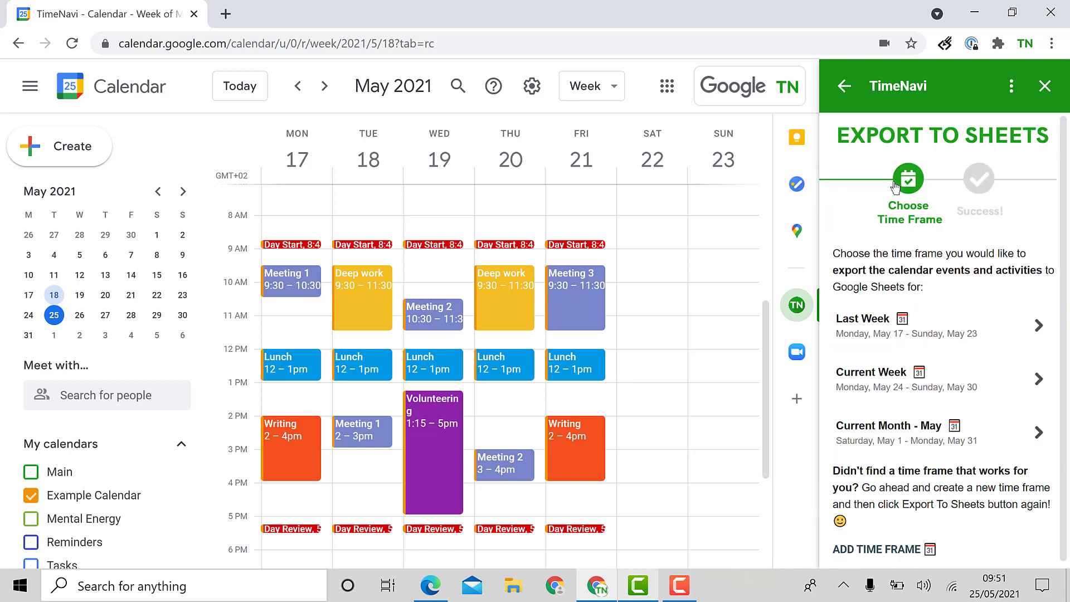
scroll(947, 283, down, 2)
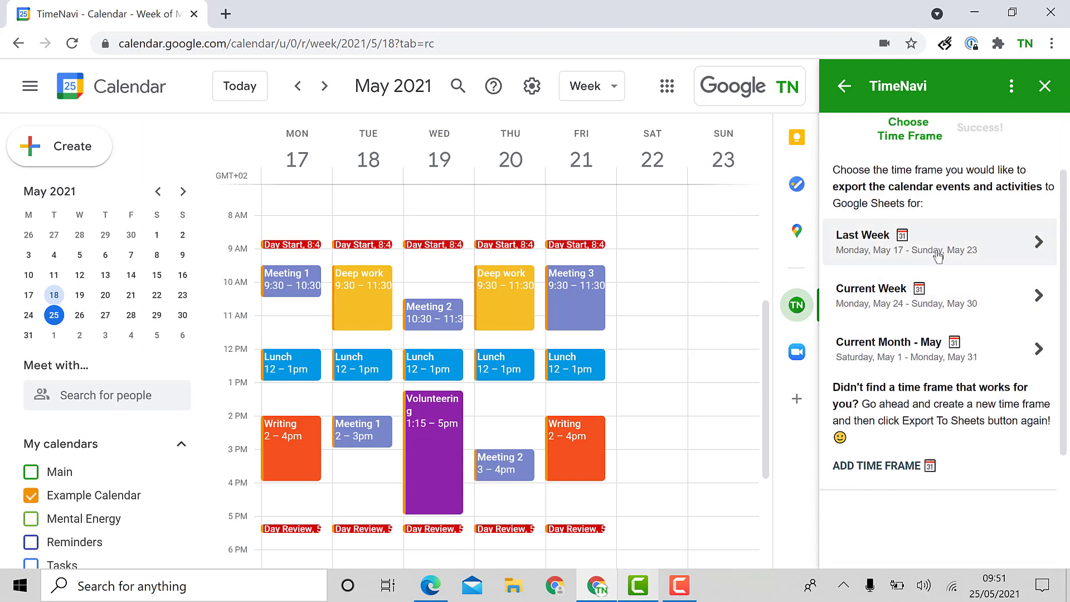
click(938, 256)
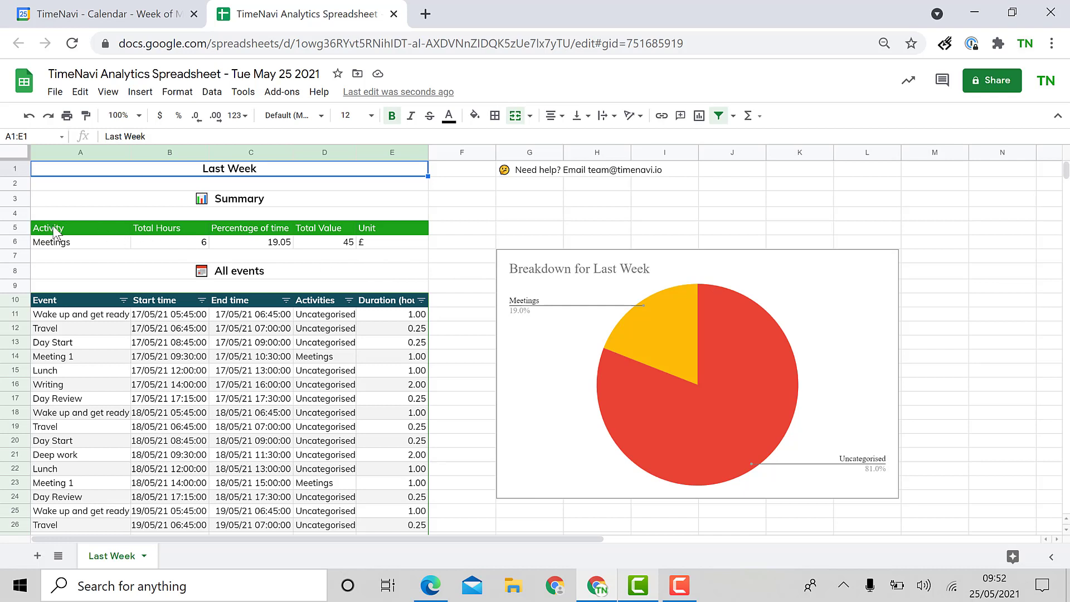
drag(52, 226, 417, 246)
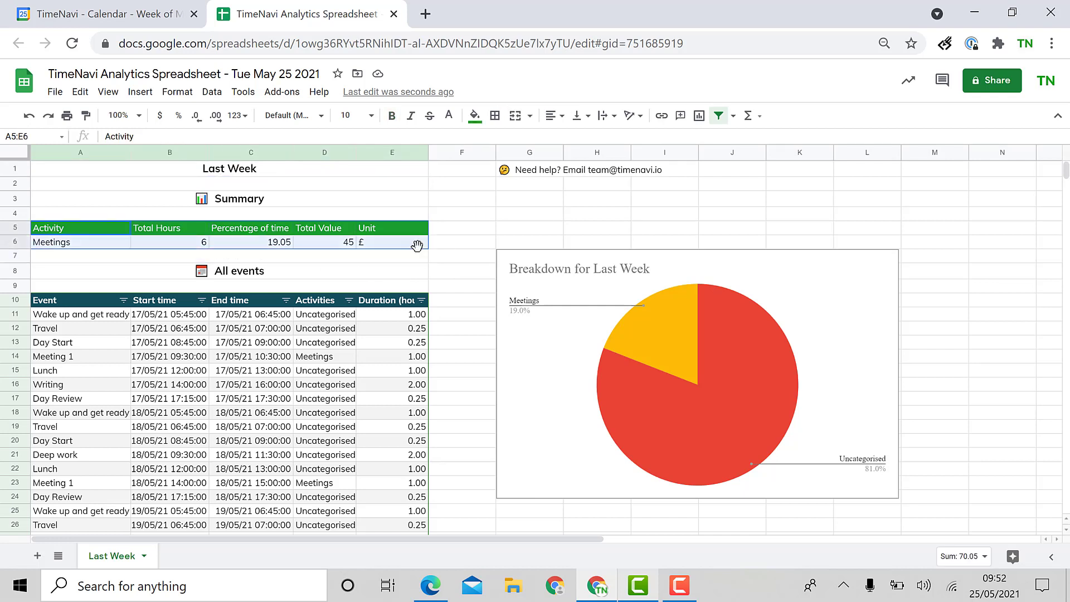
click(285, 246)
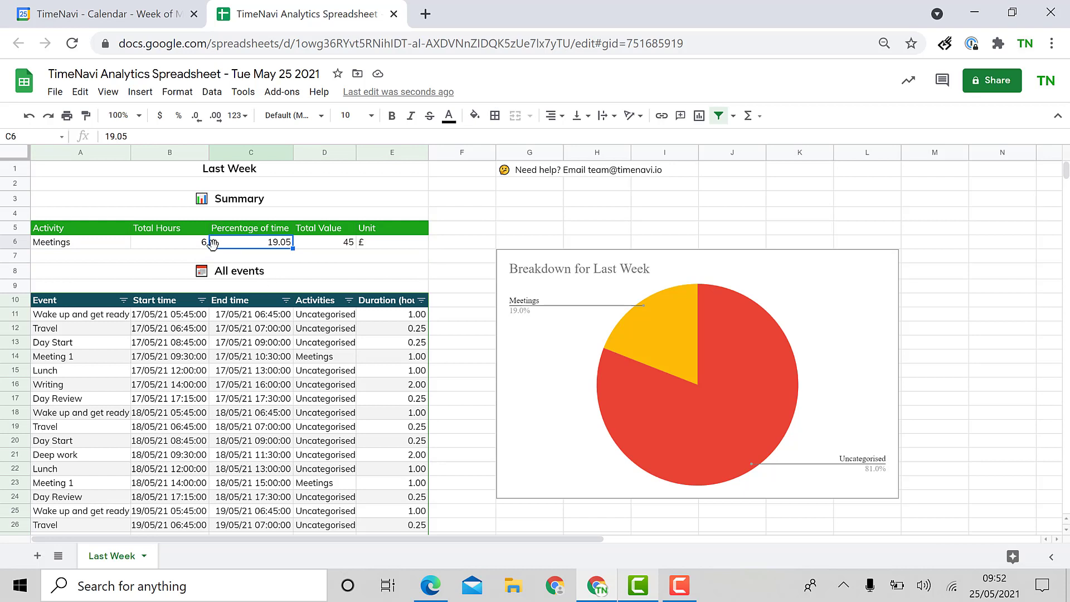
key(Right)
key(Right)
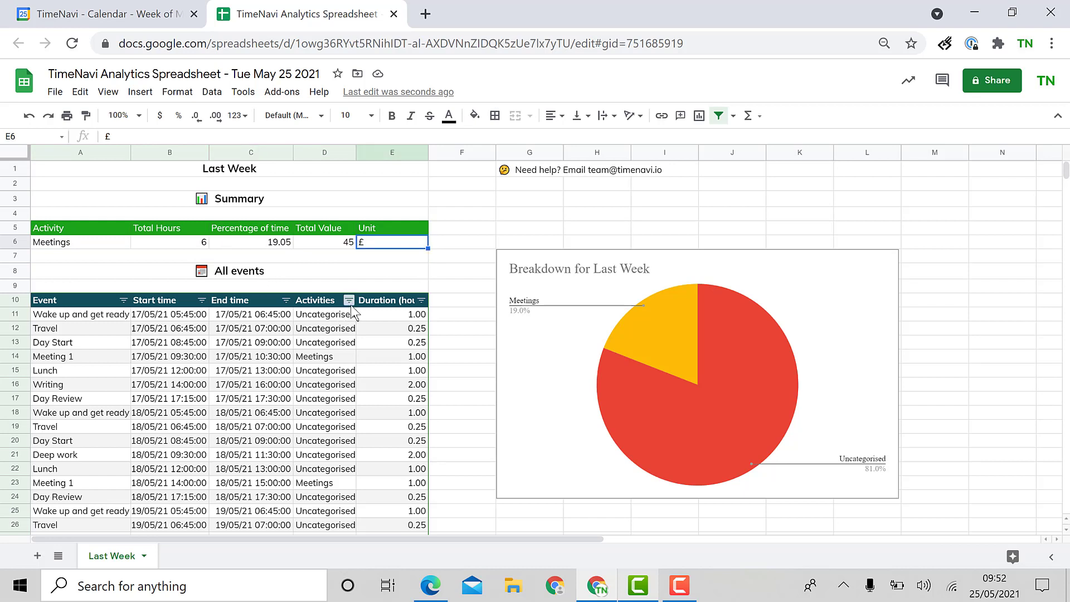
Step: Filter the Activities column to hide Uncategorised, leaving five Meetings events
click(349, 301)
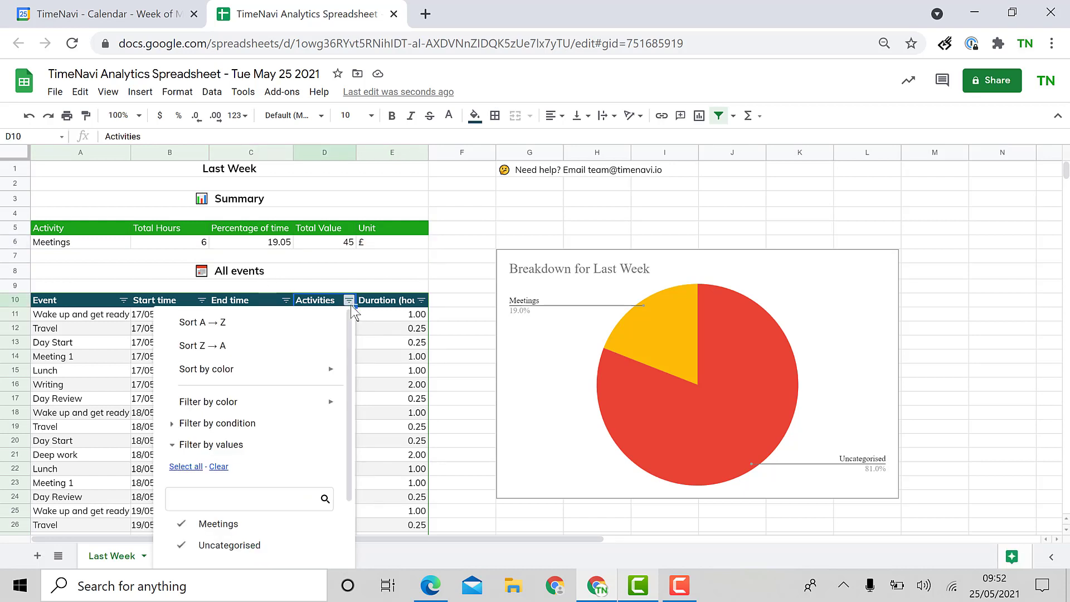
click(226, 554)
scroll(290, 418, down, 3)
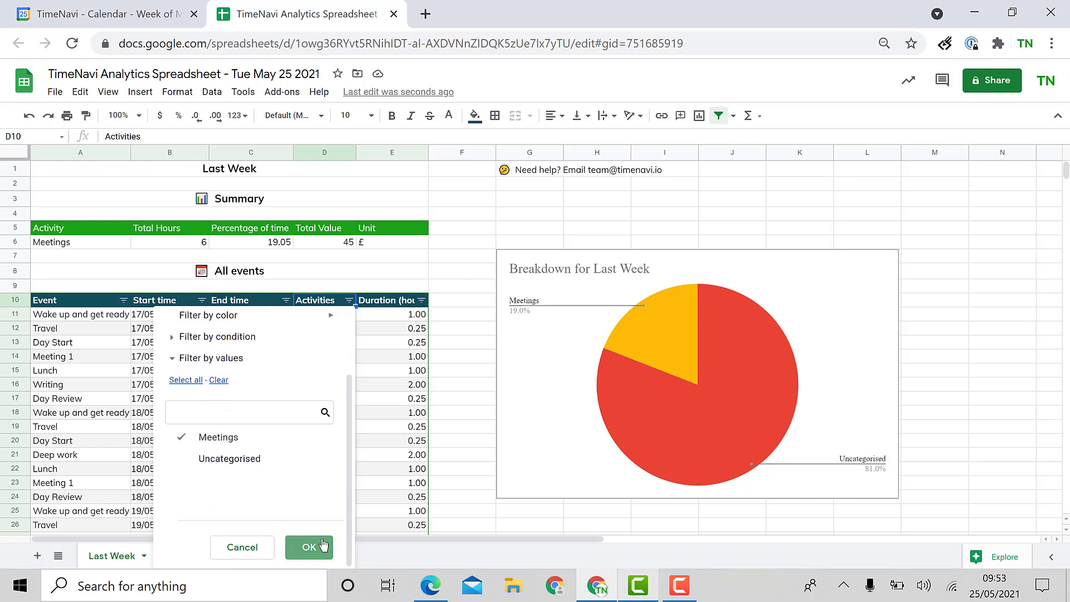
click(323, 545)
drag(82, 312, 419, 381)
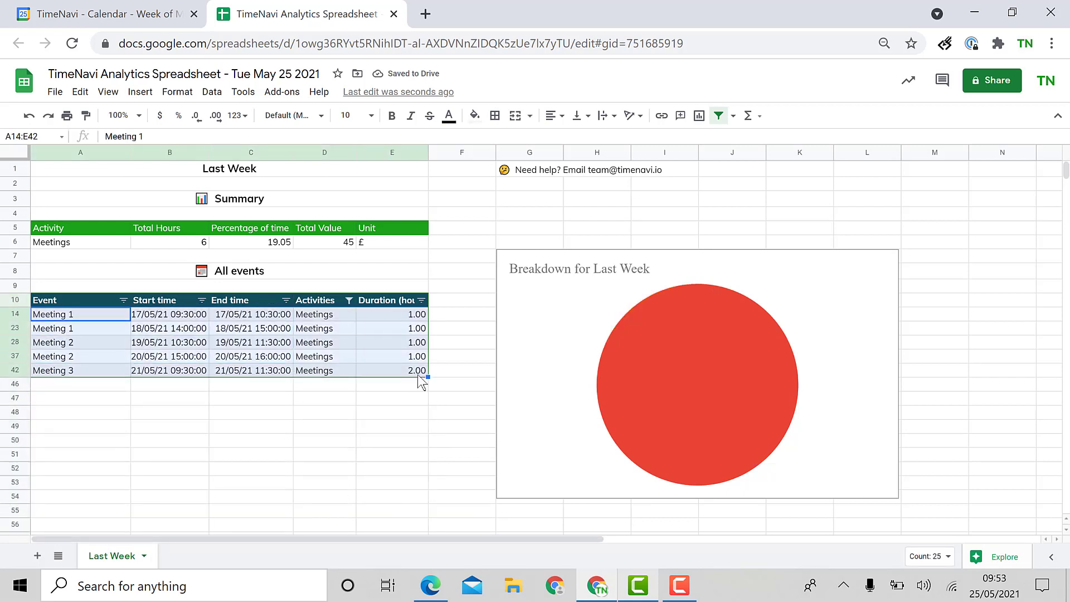
click(422, 398)
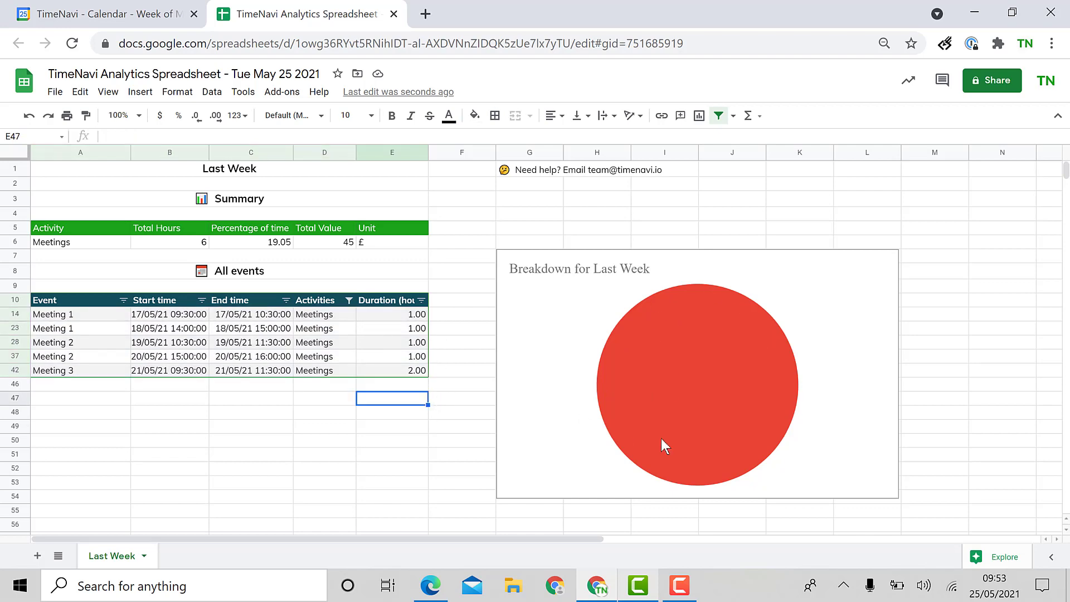
Step: Return to the Google Calendar tab showing TimeNavi's Export to Sheets view with Last Week's Meetings at 6h
key(ctrl+shift+Tab)
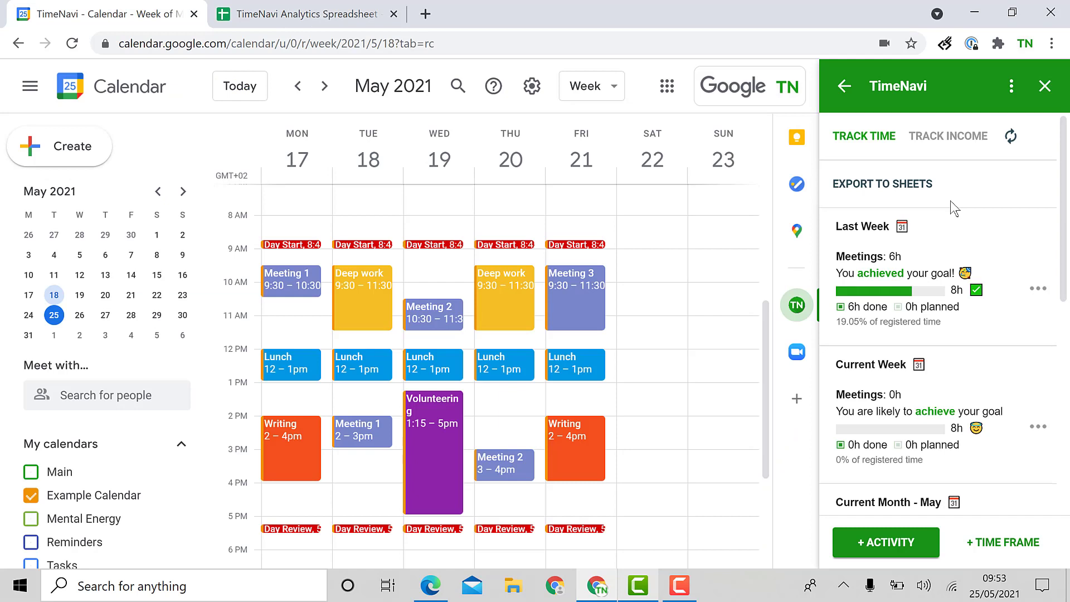